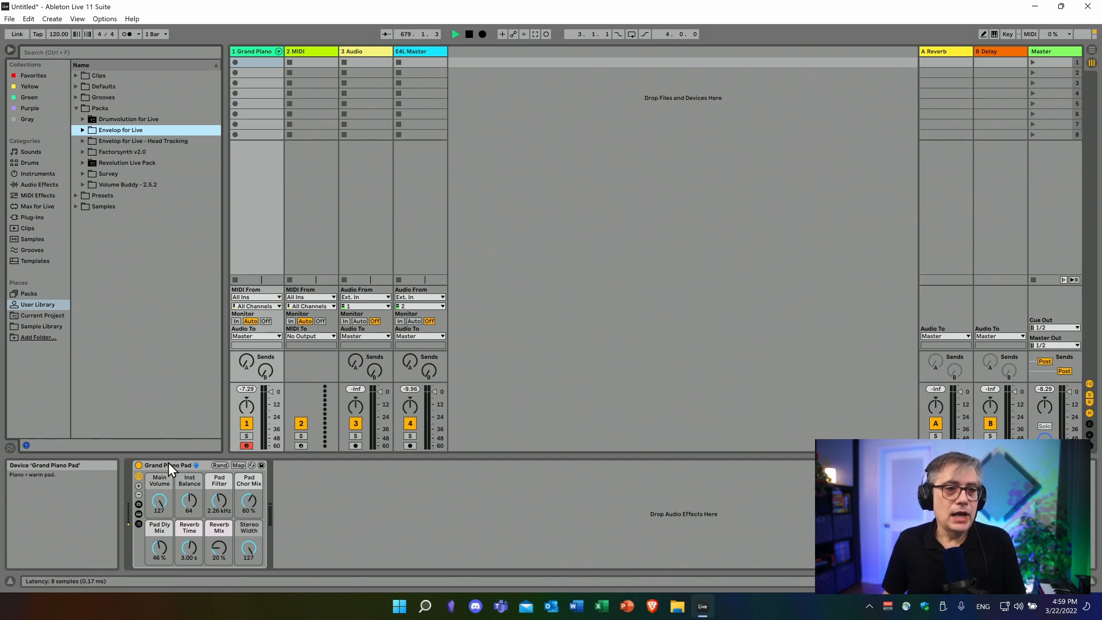
- Add the E4L Source Panner from the Envelop for Live pack after the instrument on the Grand Piano track
{"action": "left_click", "coordinate": [83, 131]}
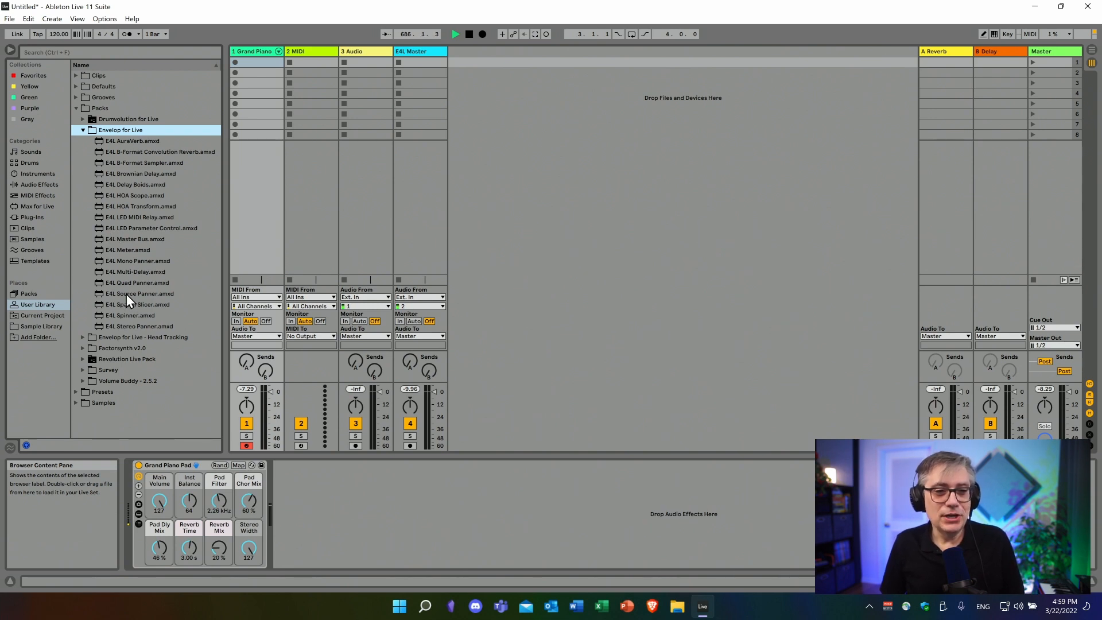
{"action": "left_click_drag", "start_coordinate": [129, 292], "coordinate": [312, 518]}
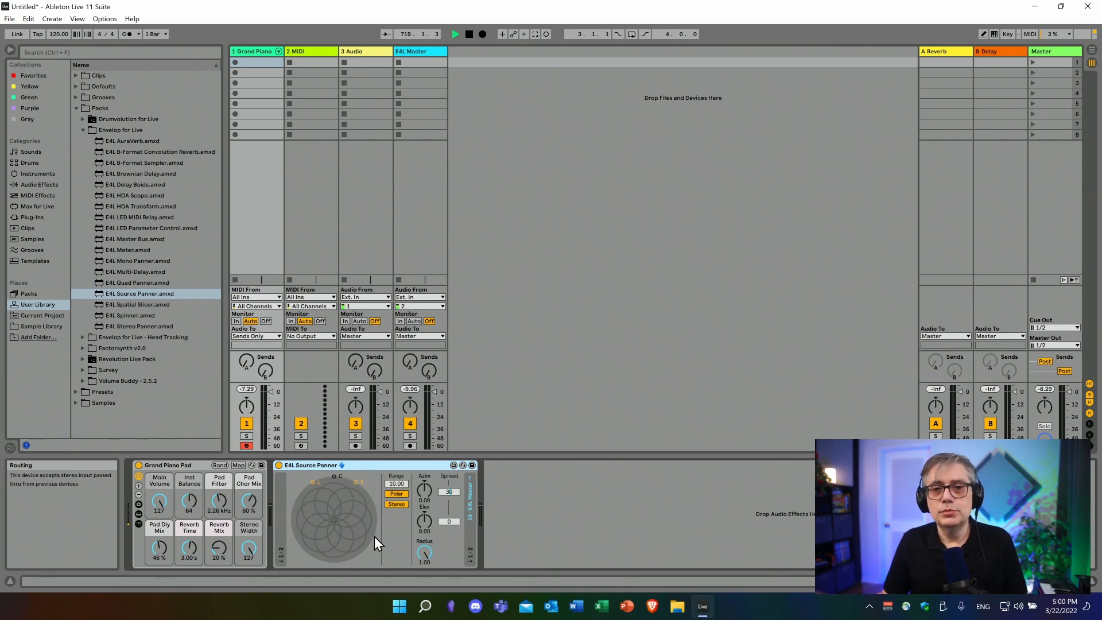
- Load the E4L master bus device from the Envelop for Live - Head Tracking pack onto the E4L Master track
{"action": "left_click", "coordinate": [432, 53]}
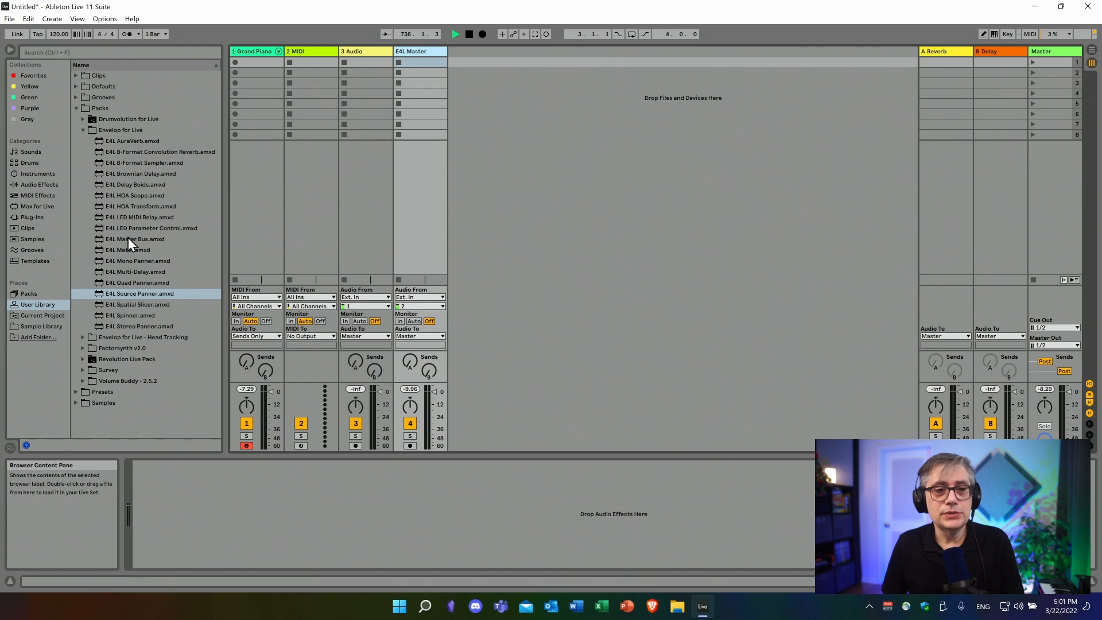
{"action": "left_click", "coordinate": [82, 338]}
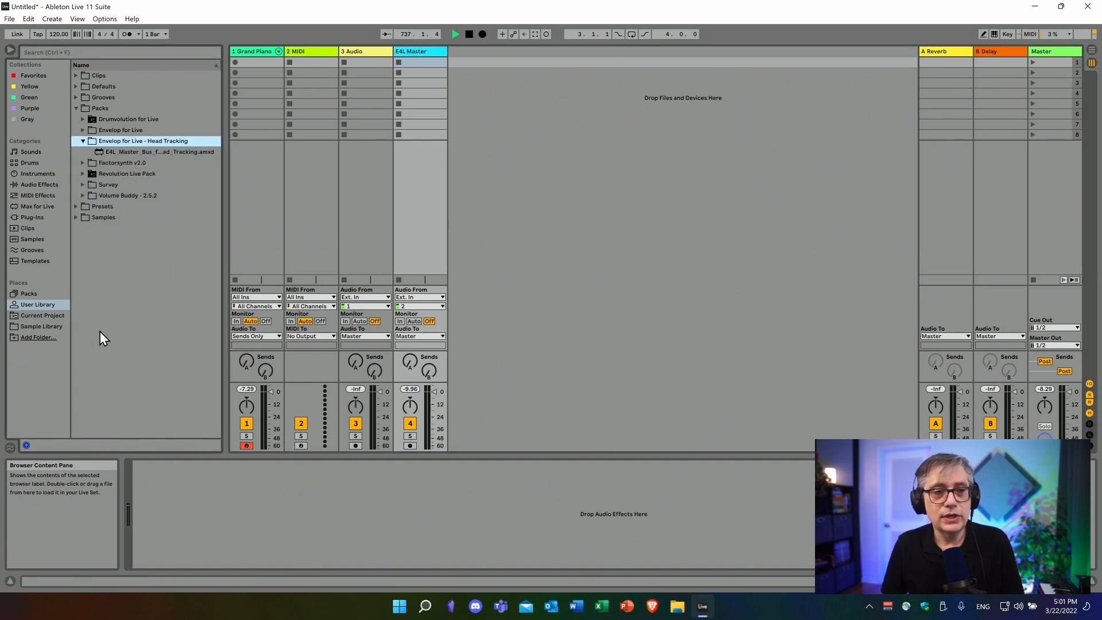
{"action": "left_click", "coordinate": [136, 152]}
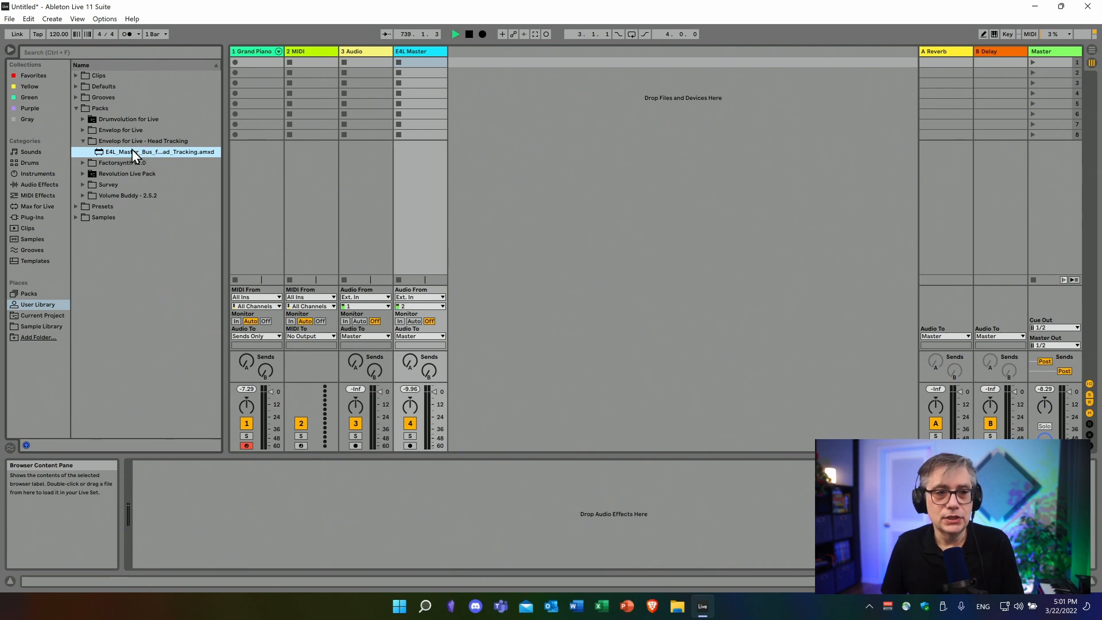
{"action": "left_click_drag", "start_coordinate": [129, 153], "coordinate": [433, 166]}
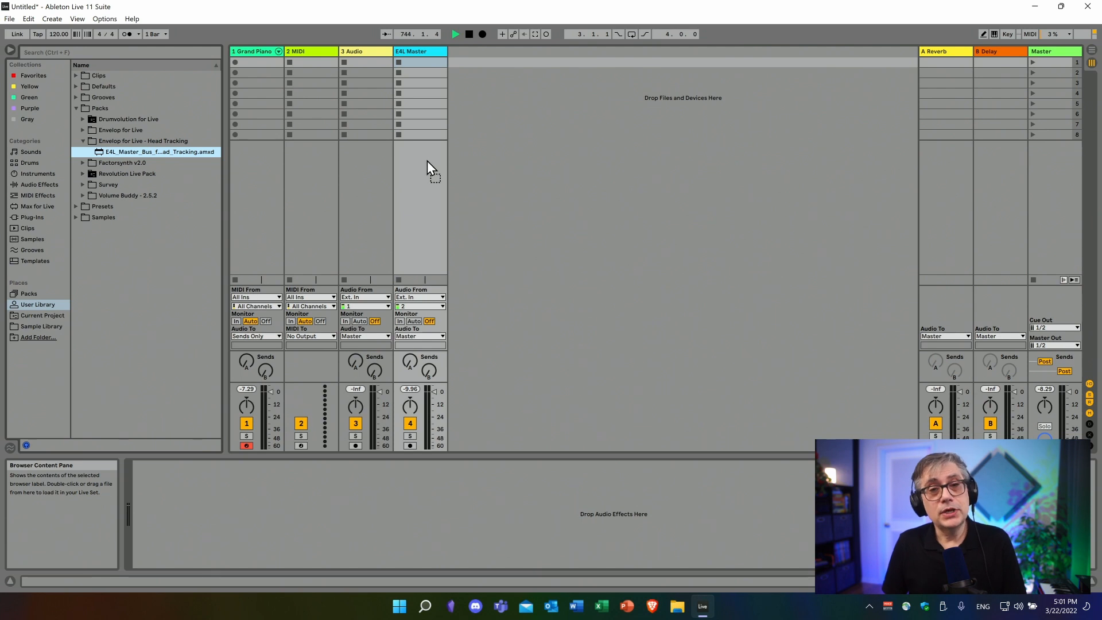
{"action": "left_click_drag", "start_coordinate": [428, 160], "coordinate": [426, 161]}
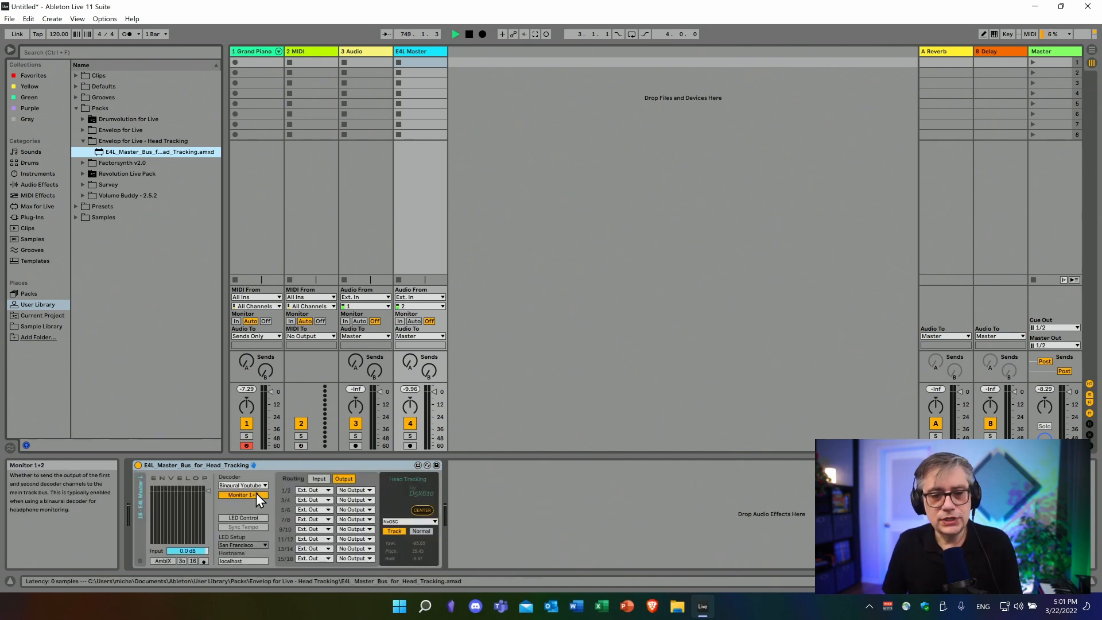
- Examine the head-tracking master bus's decoder choices and its input and output routing
{"action": "left_click", "coordinate": [261, 55]}
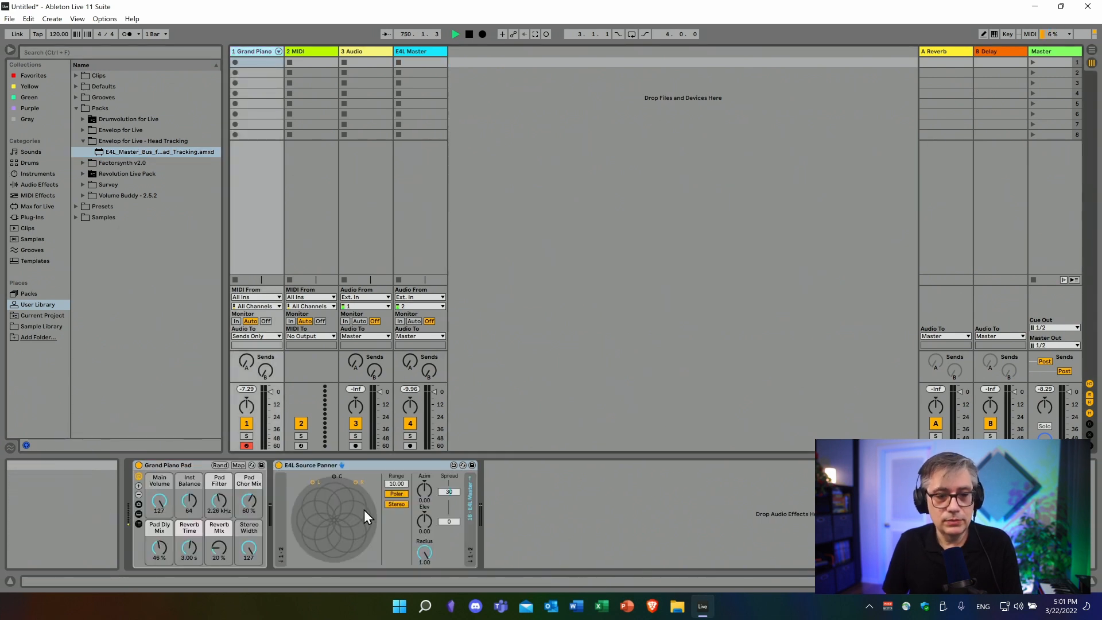
{"action": "left_click", "coordinate": [423, 52]}
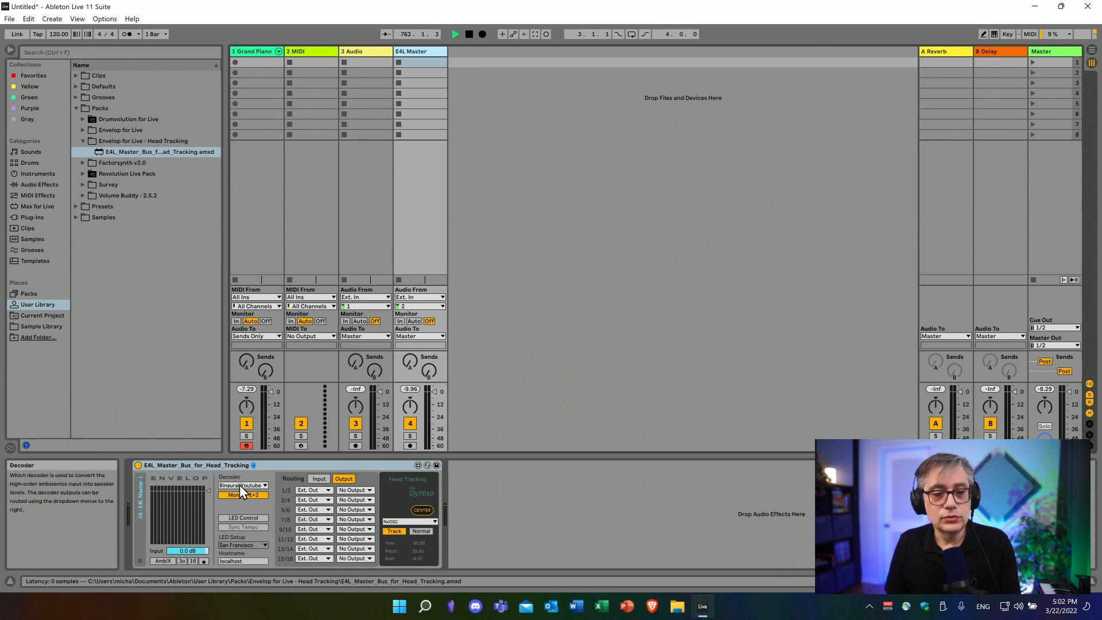
{"action": "left_click", "coordinate": [263, 485]}
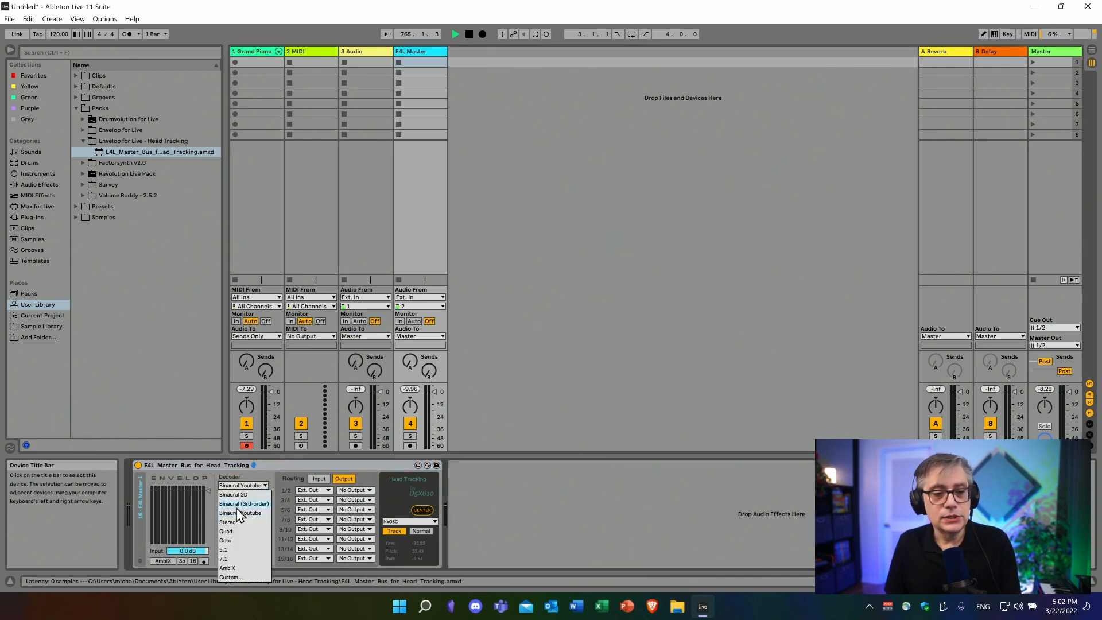
{"action": "left_click", "coordinate": [272, 465]}
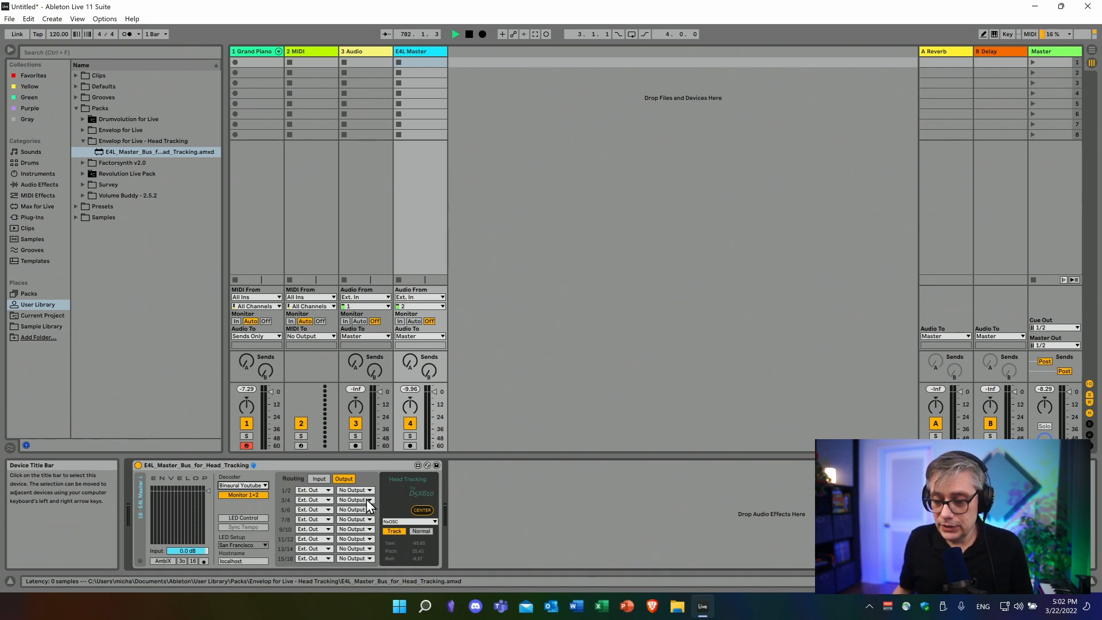
{"action": "left_click", "coordinate": [318, 478]}
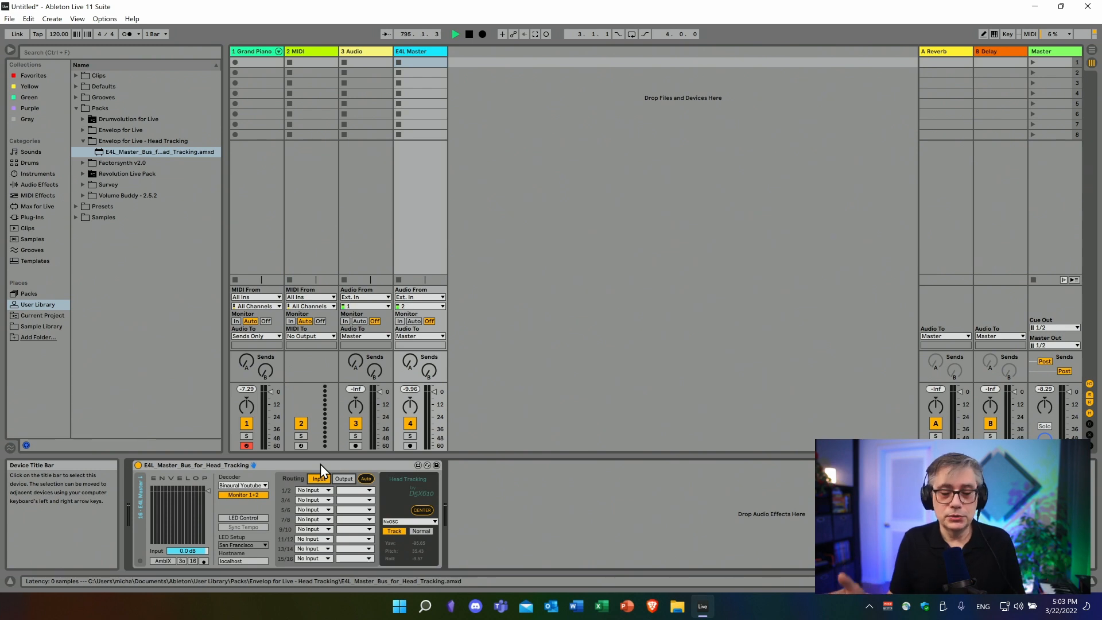
{"action": "left_click", "coordinate": [344, 479]}
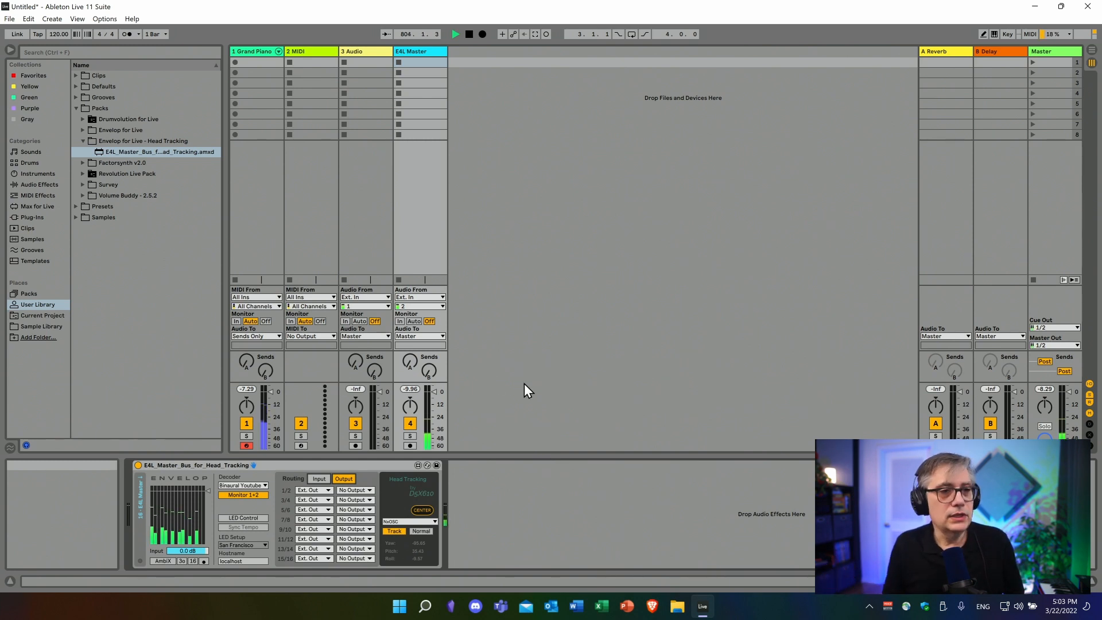
- Find the Utility audio effect with the search "util" and add it after the master bus on E4L Master, with 8.33 dB of gain
{"action": "left_click", "coordinate": [57, 49]}
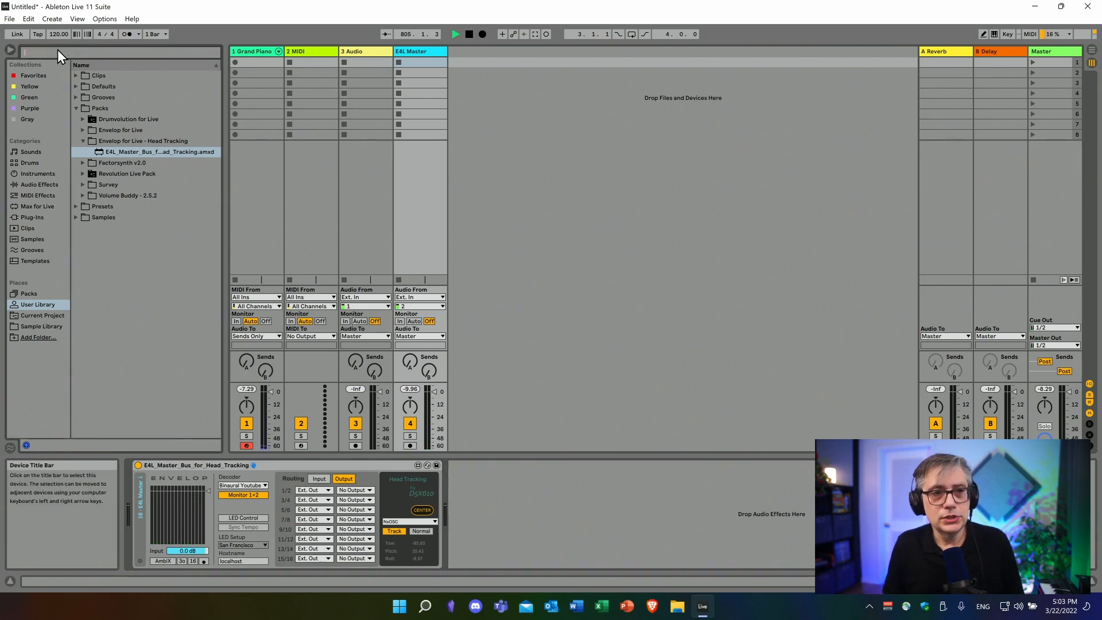
{"action": "type", "text": "u"}
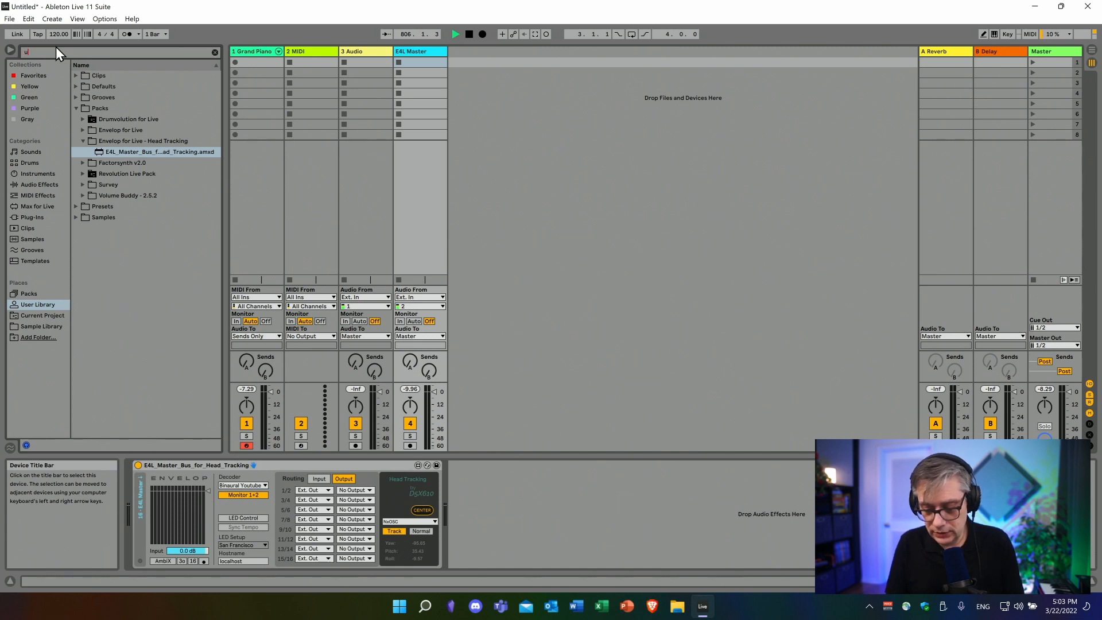
{"action": "type", "text": "til"}
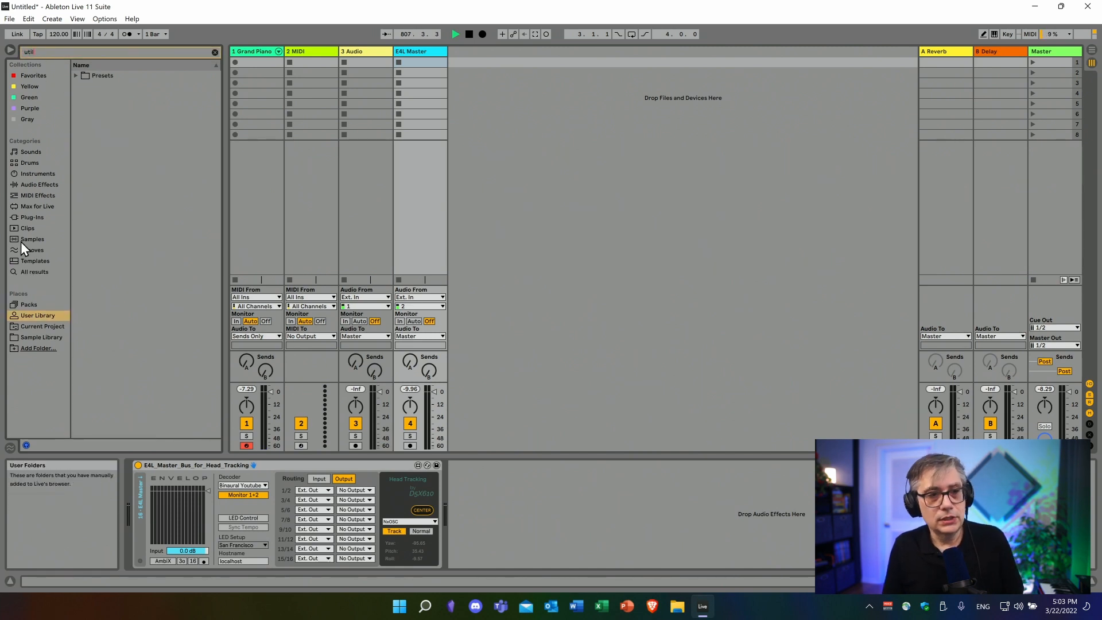
{"action": "left_click", "coordinate": [37, 184]}
{"action": "left_click", "coordinate": [76, 75]}
{"action": "left_click_drag", "start_coordinate": [102, 162], "coordinate": [508, 497]}
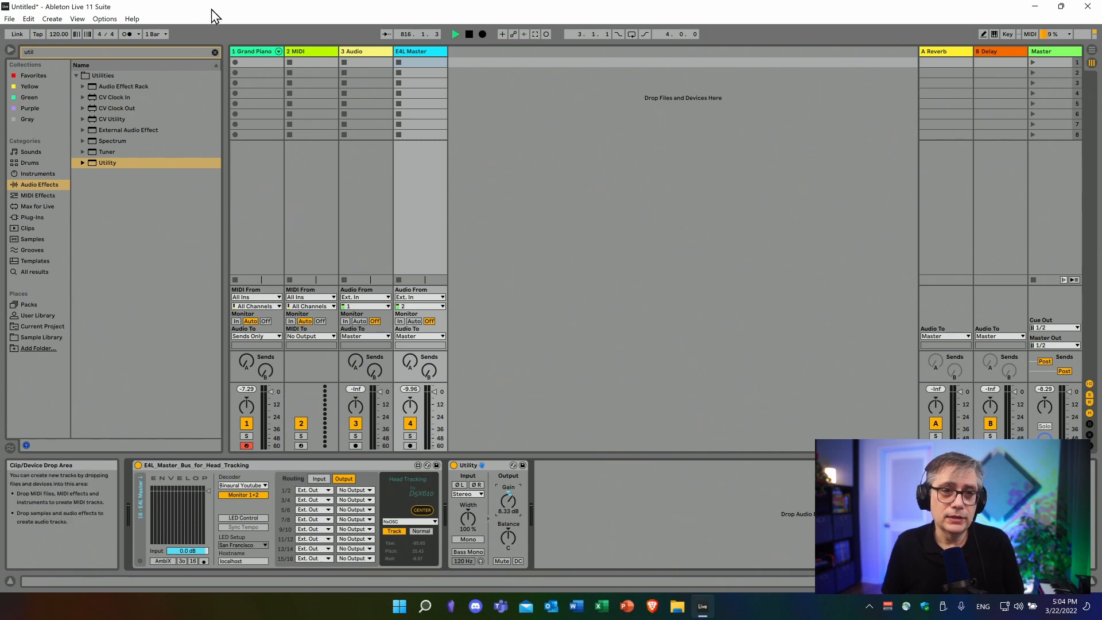
- Switch the E4L Source Panner on the Grand Piano track from stereo to Mono
{"action": "left_click", "coordinate": [255, 51]}
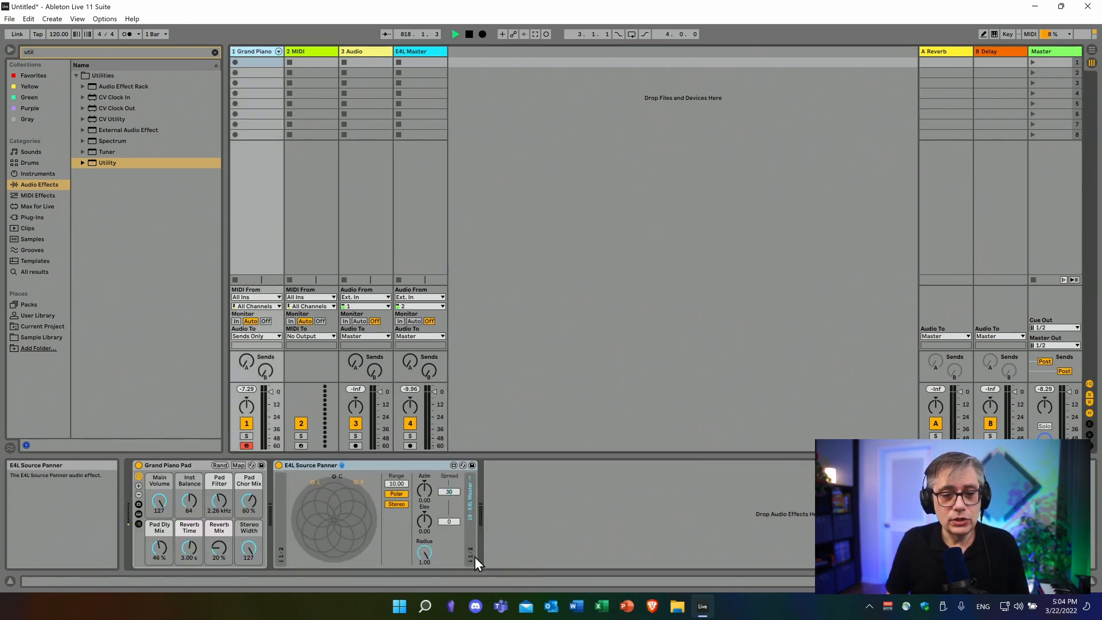
{"action": "left_click", "coordinate": [396, 504]}
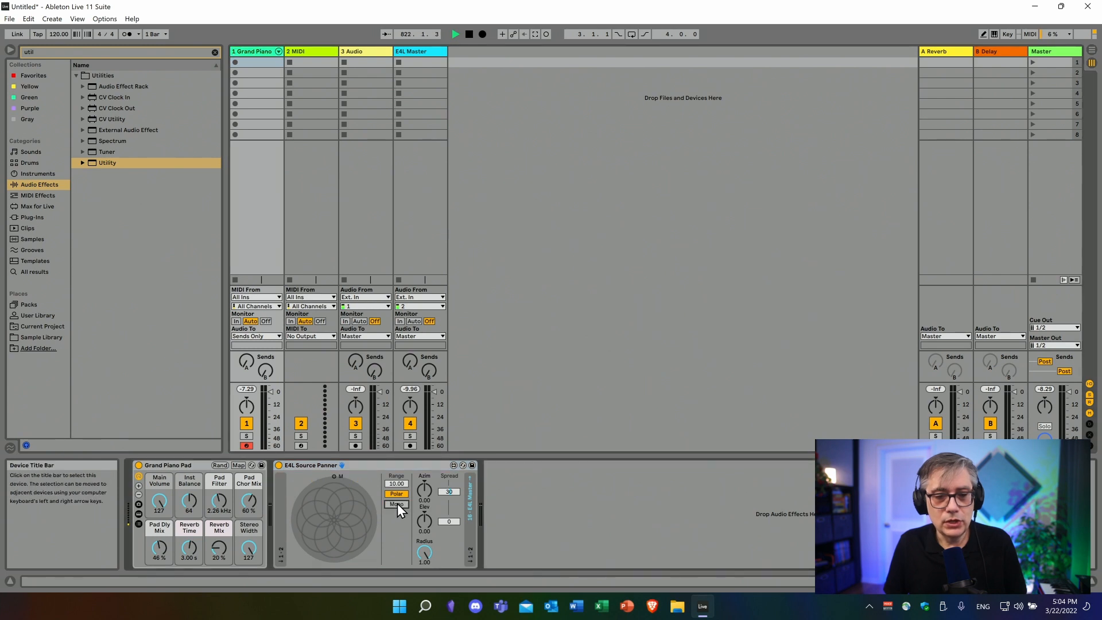
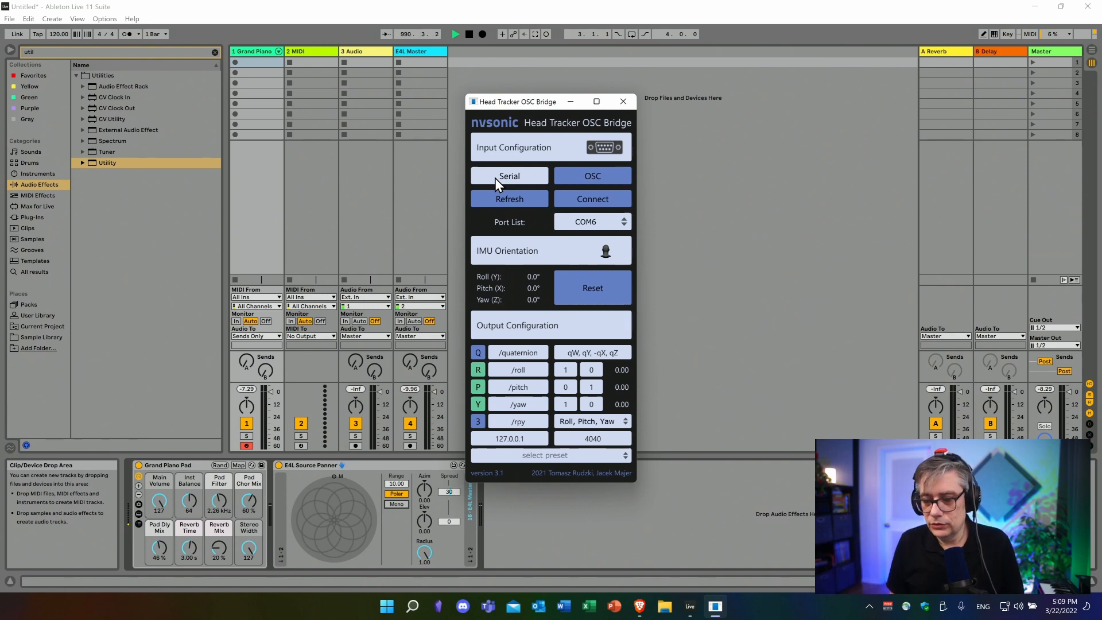
- In Head Tracker OSC Bridge, connect the head tracker over Serial on COM5 and reset its orientation
{"action": "left_click", "coordinate": [497, 177]}
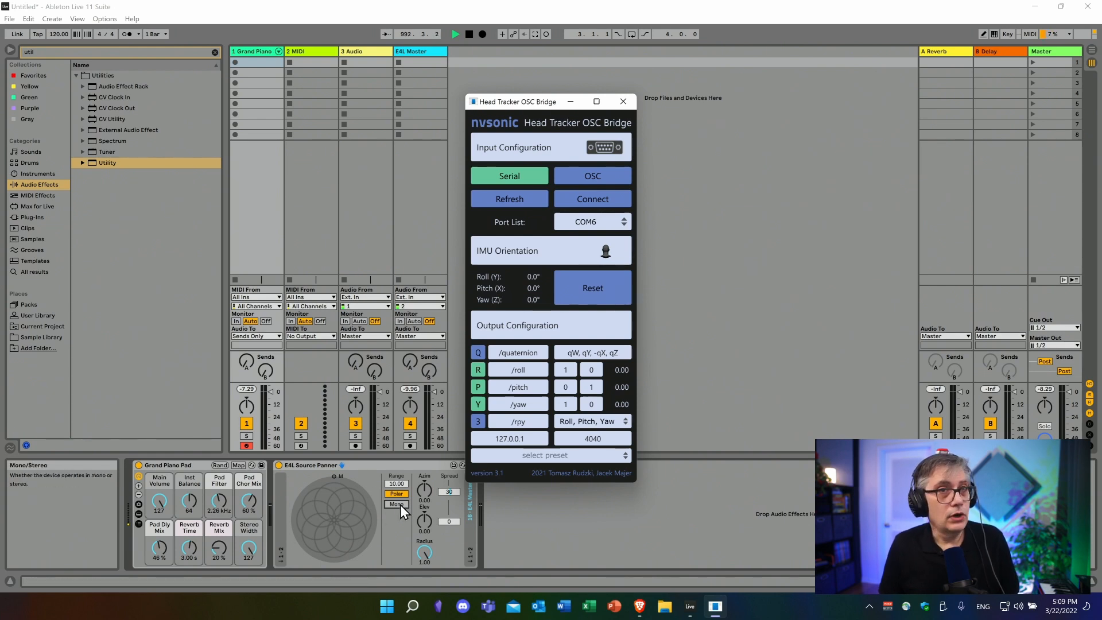
{"action": "left_click", "coordinate": [608, 199]}
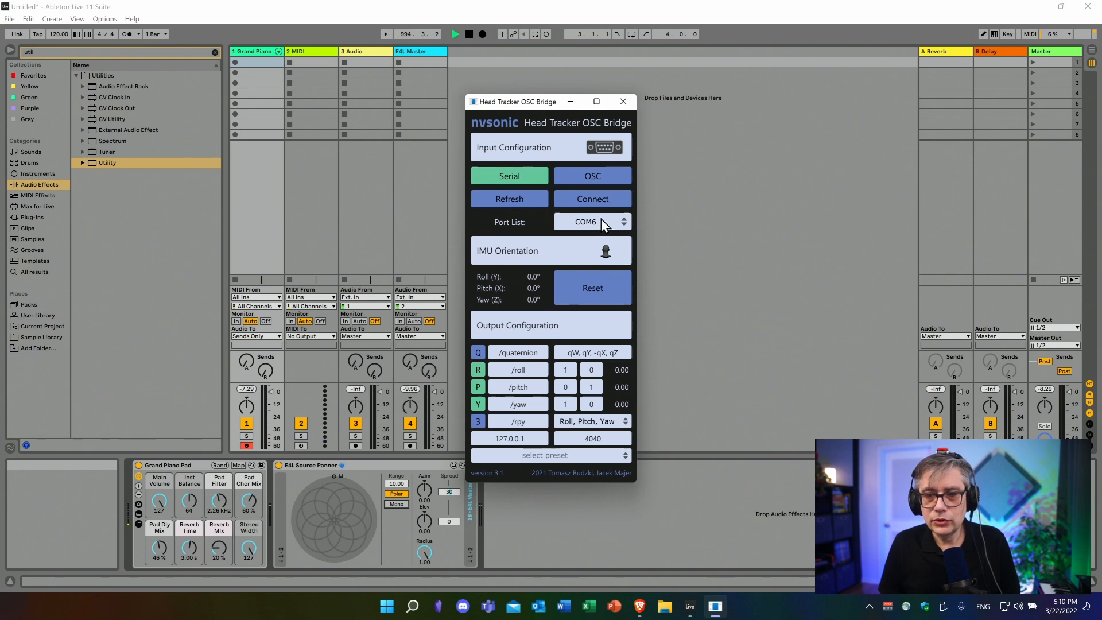
{"action": "left_click", "coordinate": [600, 221]}
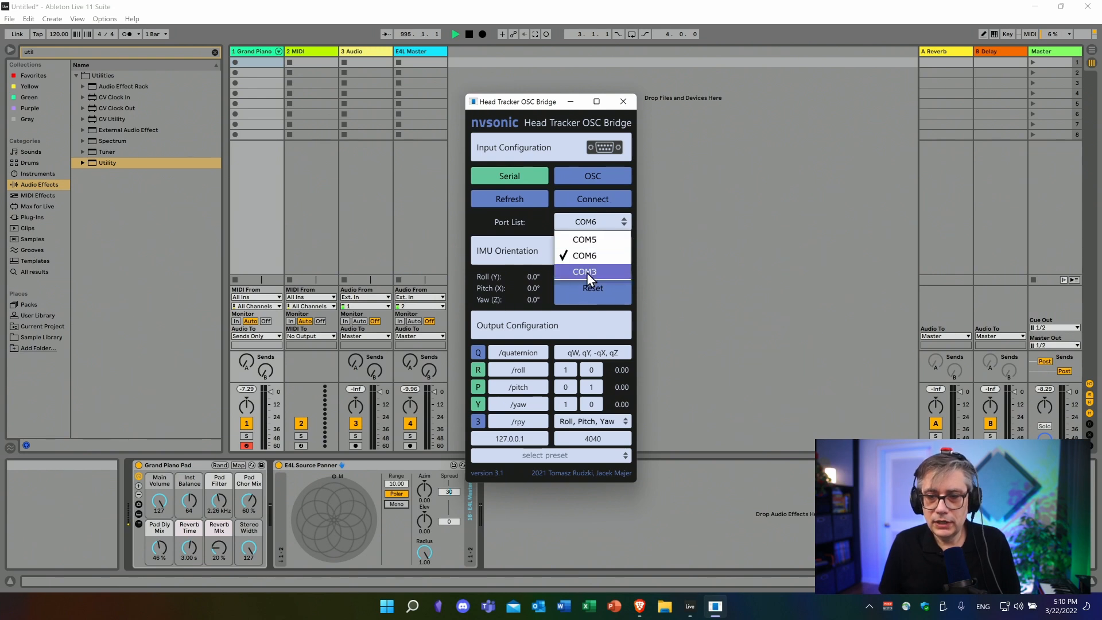
{"action": "left_click", "coordinate": [594, 238]}
{"action": "left_click", "coordinate": [593, 200]}
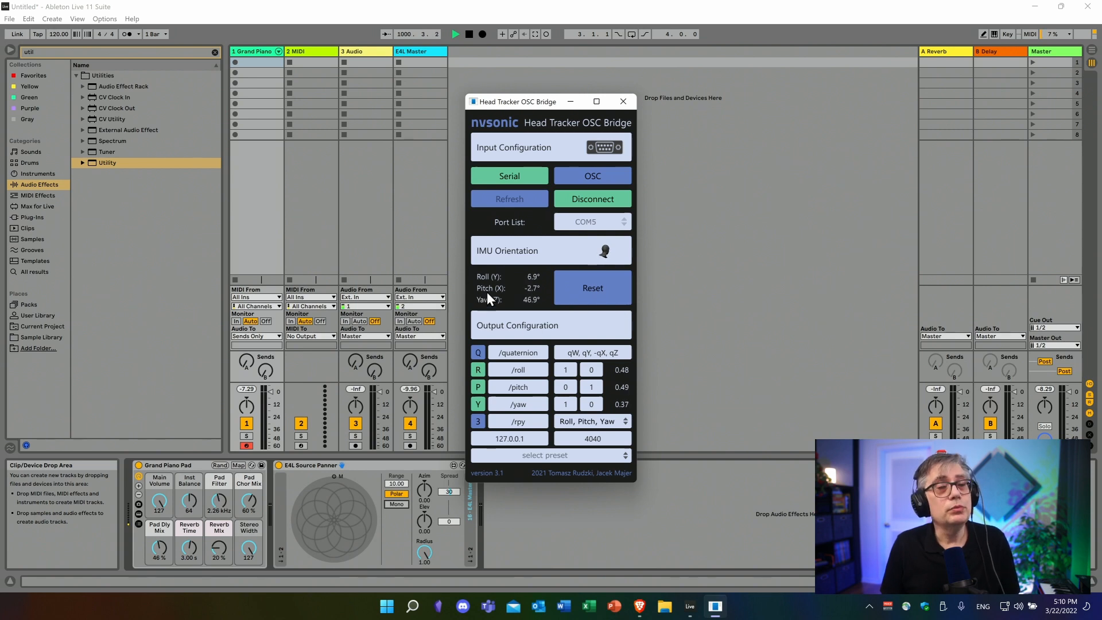
{"action": "left_click", "coordinate": [589, 292]}
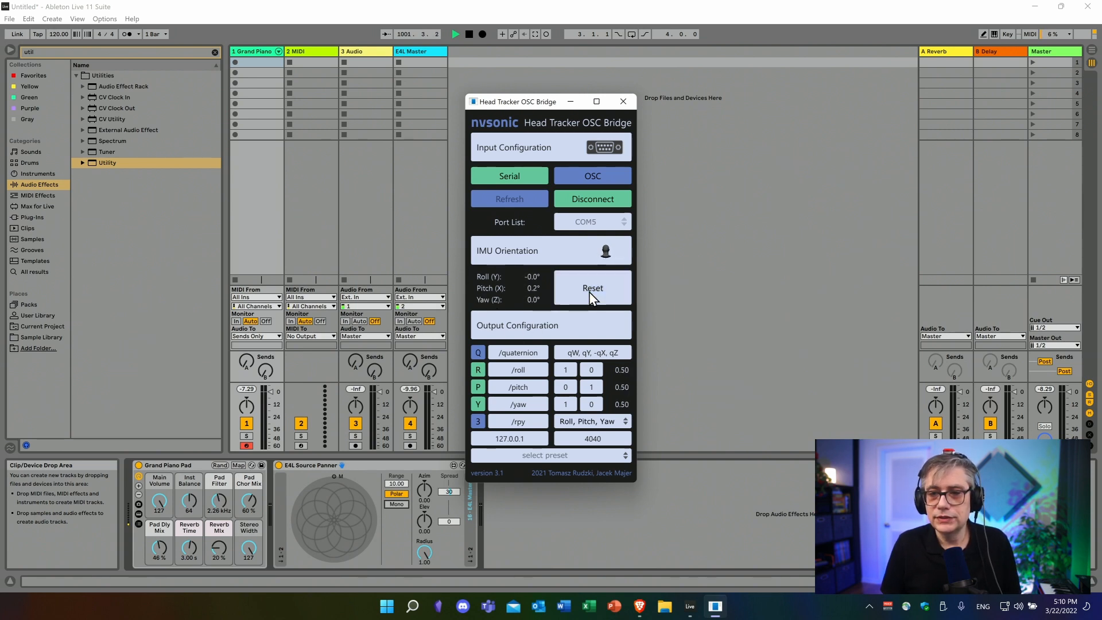
{"action": "left_click", "coordinate": [590, 291]}
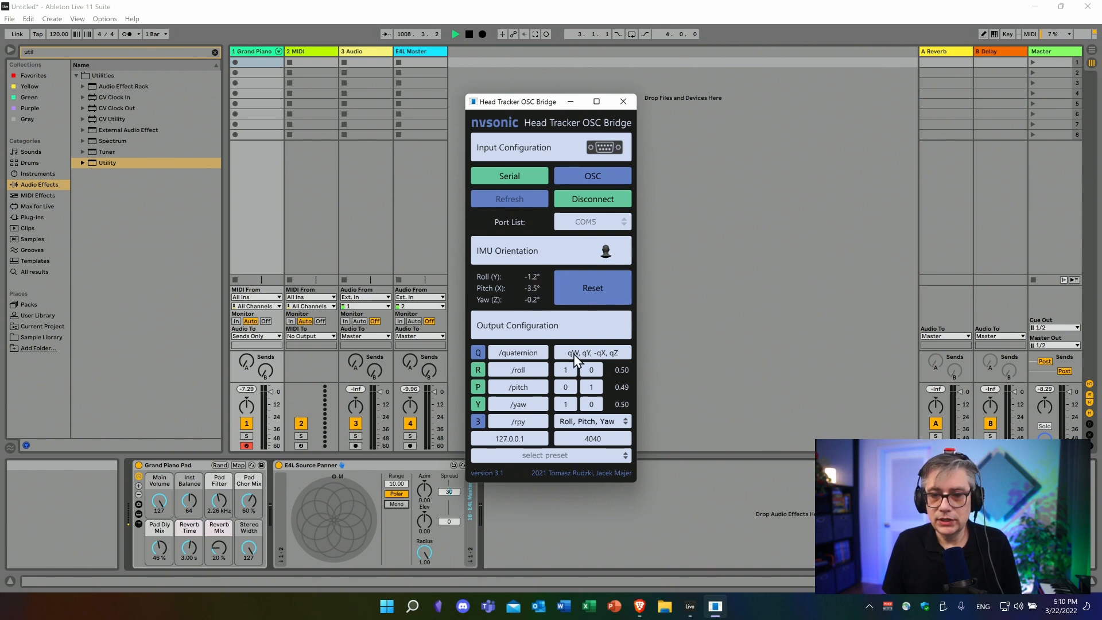
- Enable the quaternion OSC output and disable the separate roll, pitch and yaw outputs
{"action": "left_click", "coordinate": [475, 354]}
{"action": "left_click", "coordinate": [478, 384]}
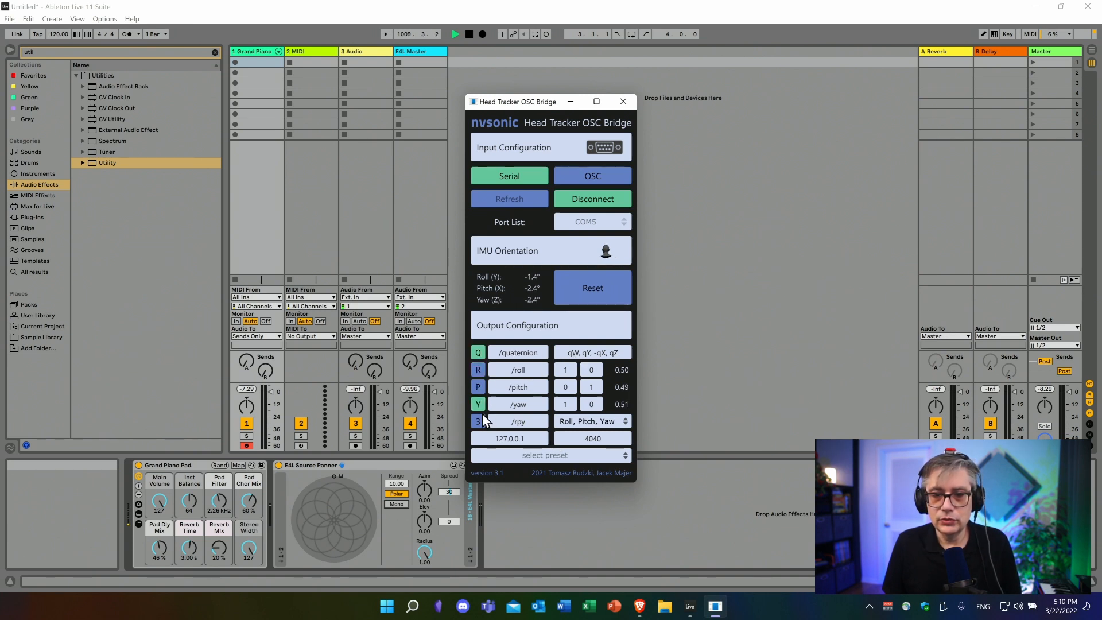
{"action": "left_click", "coordinate": [477, 406]}
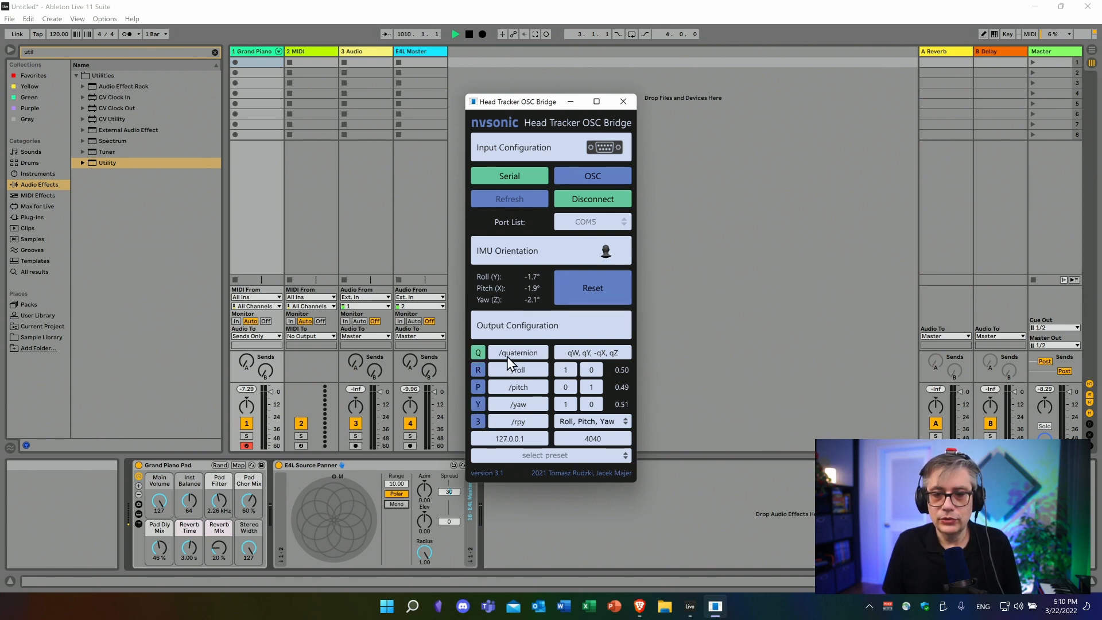
- Set the quaternion output's component order to "qX, qZ, -qY, qW"
{"action": "left_click", "coordinate": [619, 352]}
{"action": "left_click", "coordinate": [621, 351]}
{"action": "left_click_drag", "start_coordinate": [621, 352], "coordinate": [544, 352]}
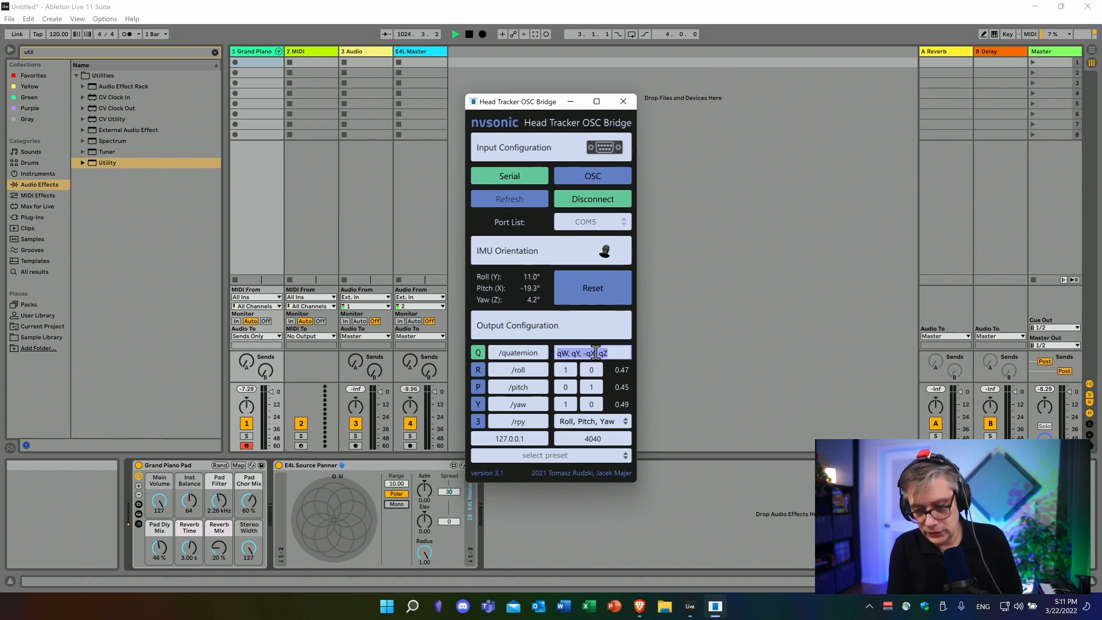
{"action": "type", "text": "q"}
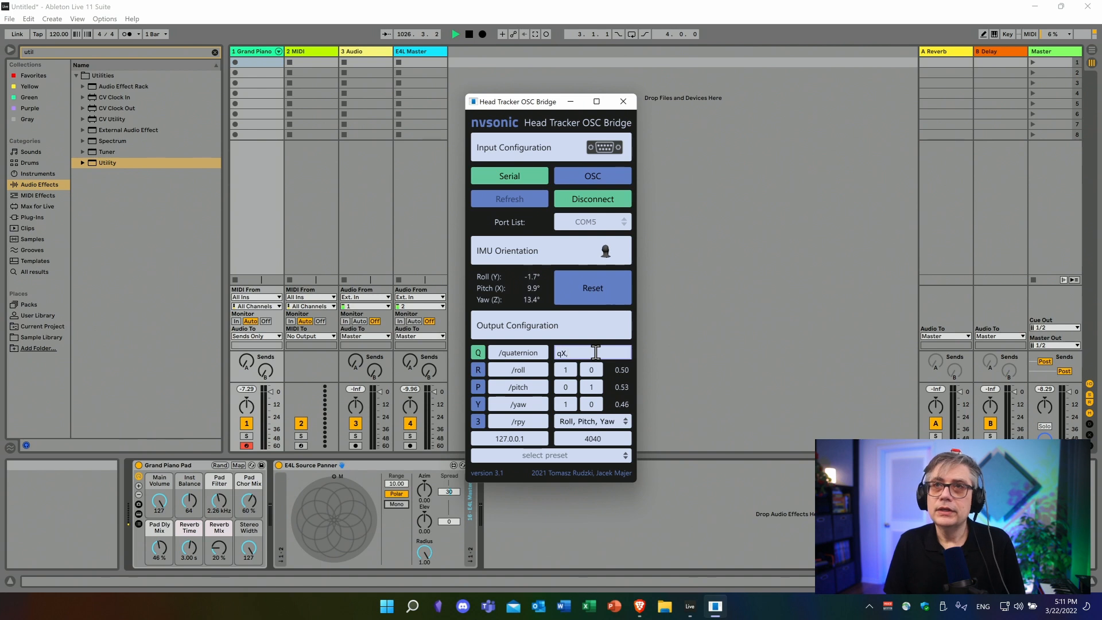
{"action": "type", "text": "X, "}
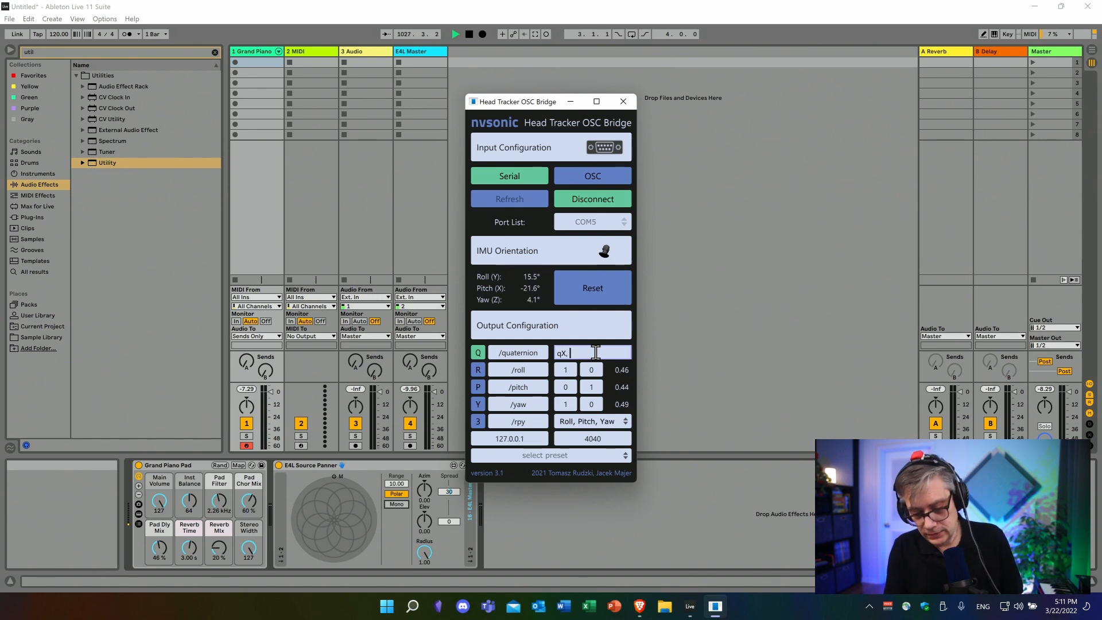
{"action": "type", "text": "qZ"}
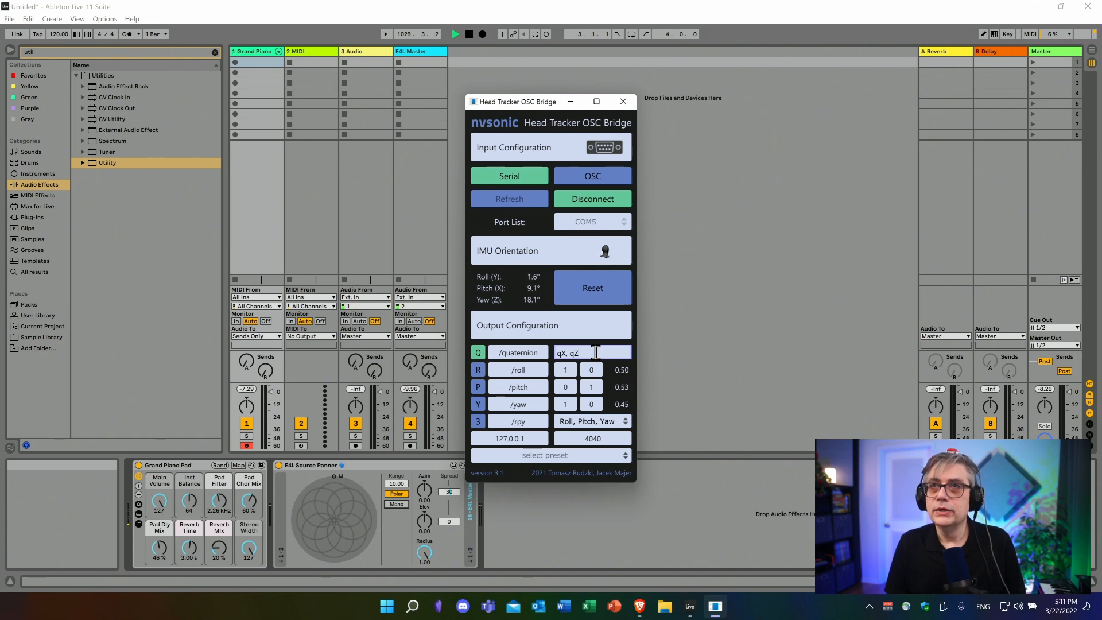
{"action": "type", "text": ","}
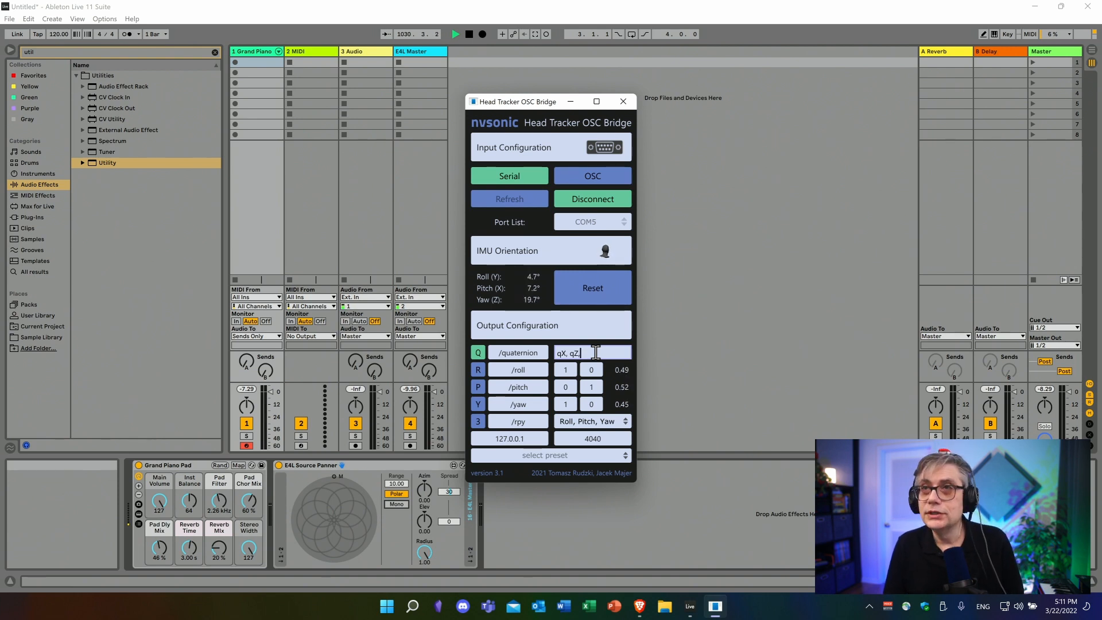
{"action": "type", "text": " -qY, qW"}
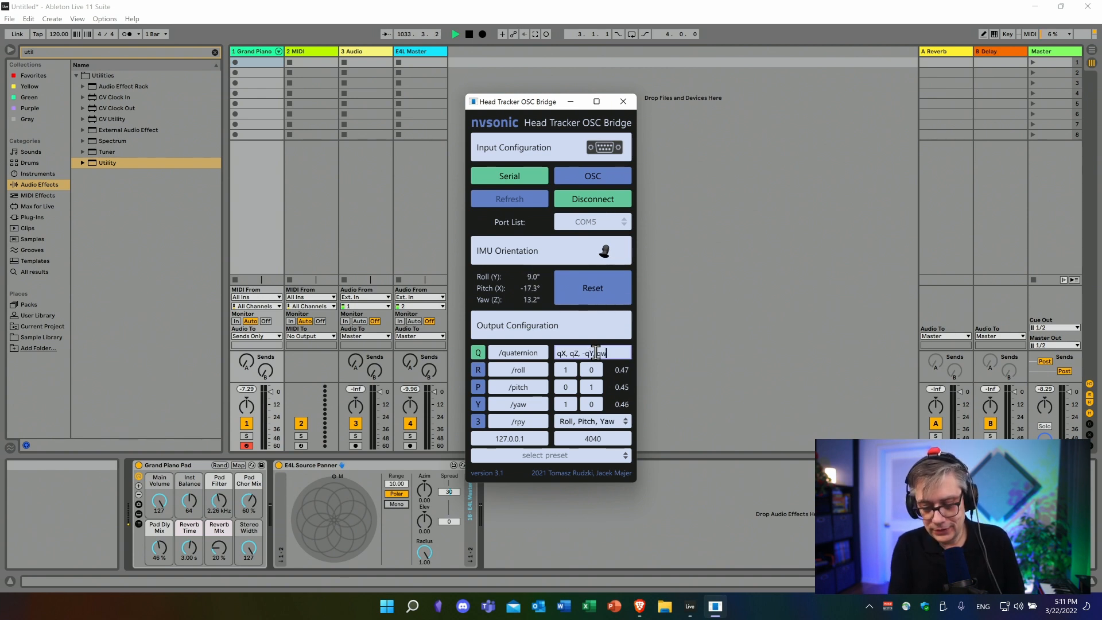
{"action": "key", "text": "BackSpace"}
{"action": "type", "text": "W"}
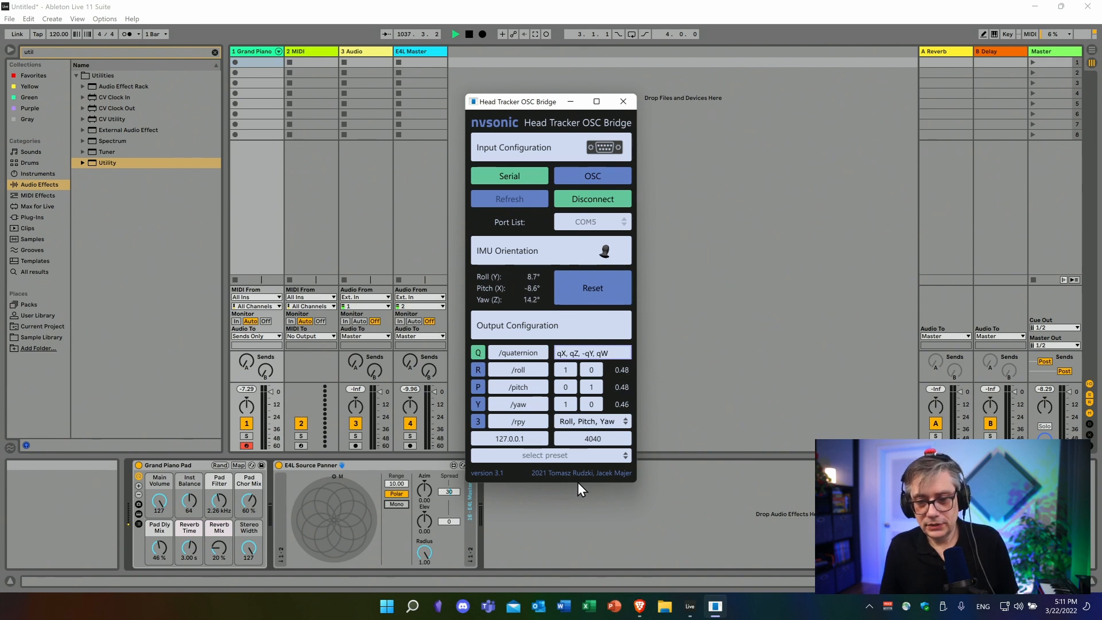
- Set the OSC output port of Head Tracker OSC Bridge to 8000
{"action": "key", "text": "Return"}
{"action": "left_click", "coordinate": [601, 439]}
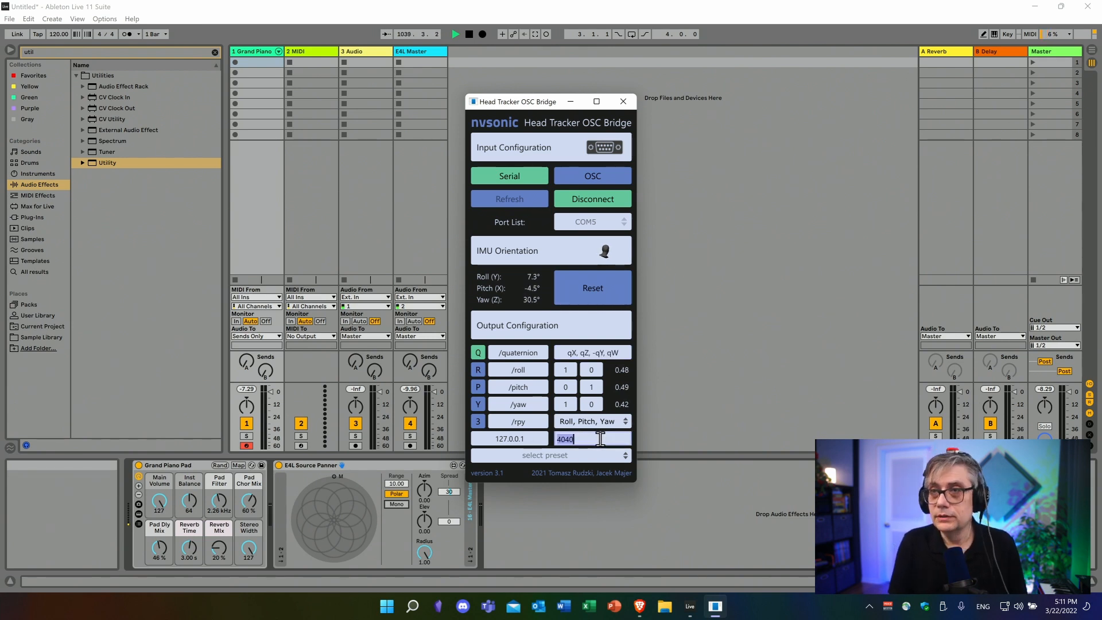
{"action": "type", "text": "8000"}
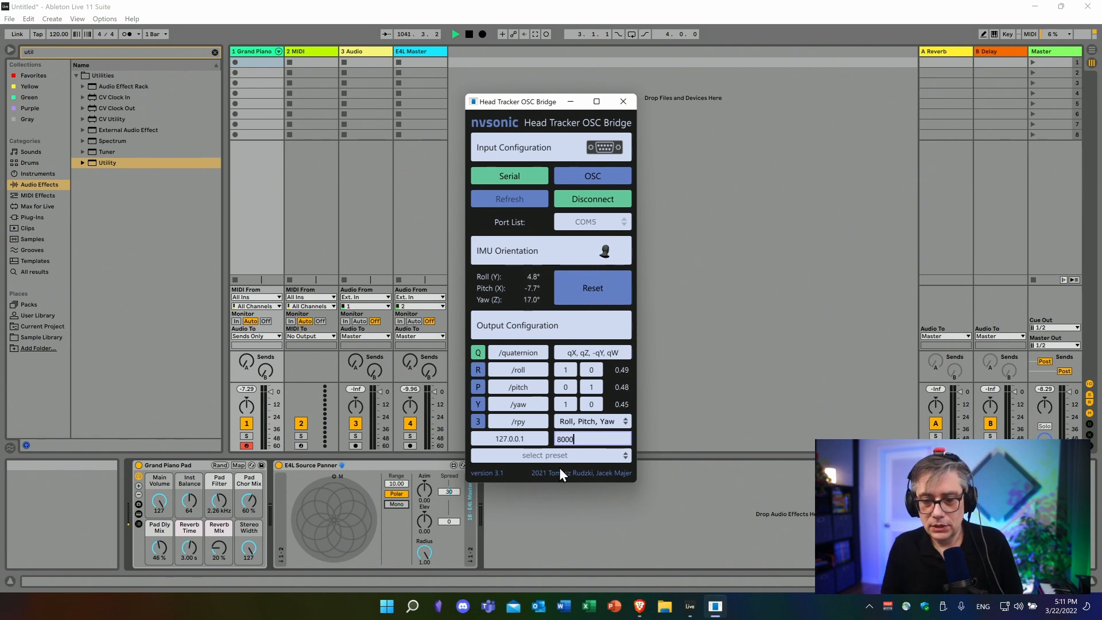
{"action": "key", "text": "Return"}
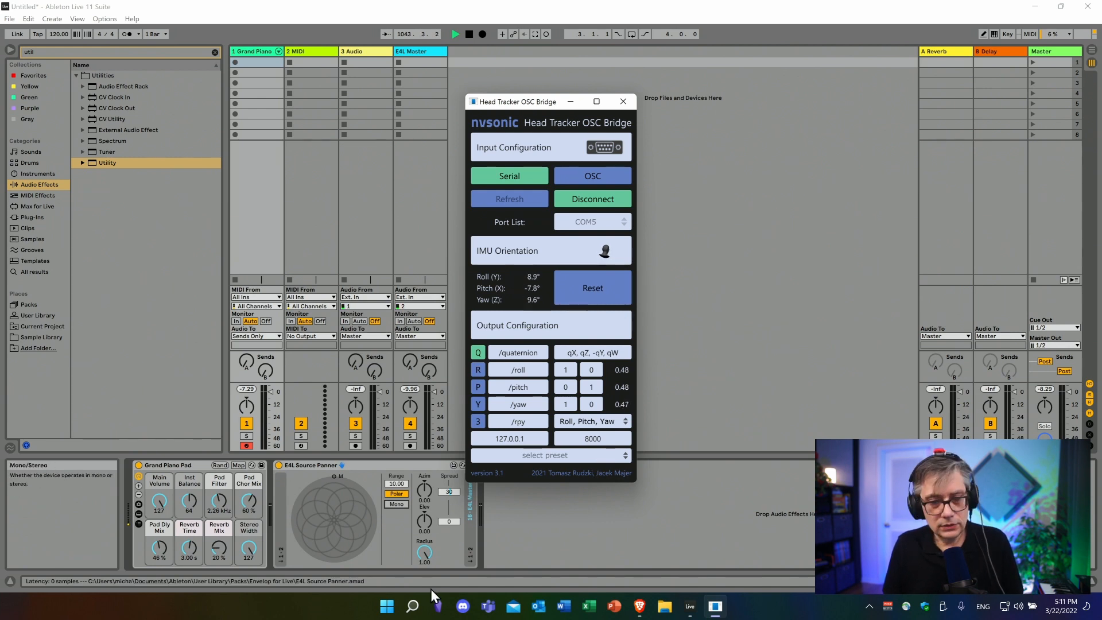
- Move the bridge window aside and, in Ableton Live, set the E4L Master Bus head-tracking source to RJLab
{"action": "left_click_drag", "start_coordinate": [525, 104], "coordinate": [752, 110]}
{"action": "left_click", "coordinate": [435, 53]}
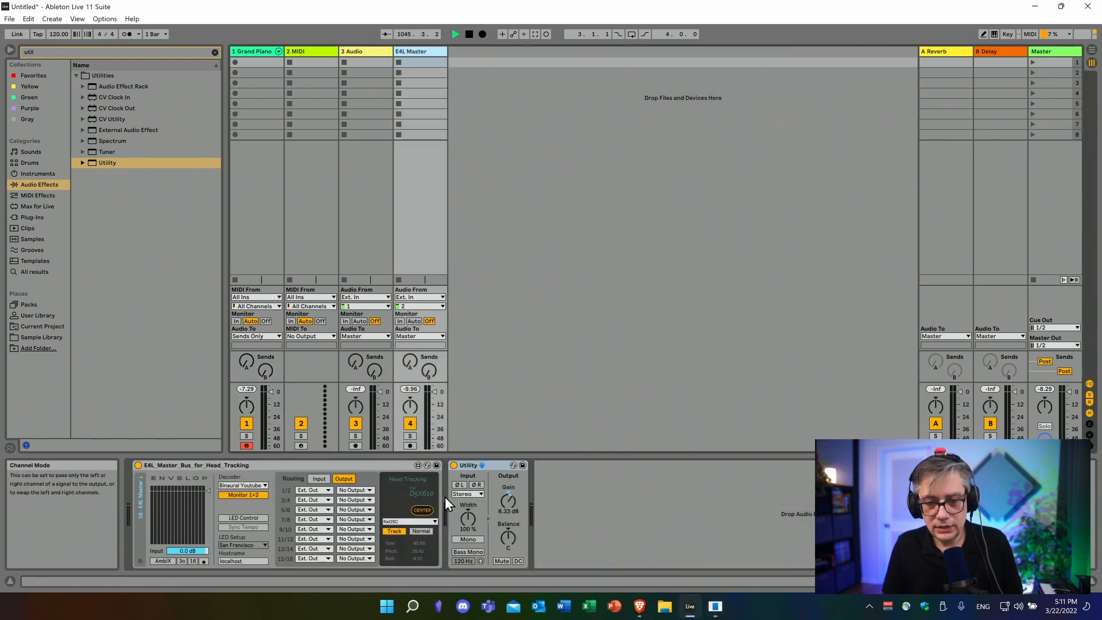
{"action": "left_click", "coordinate": [430, 520]}
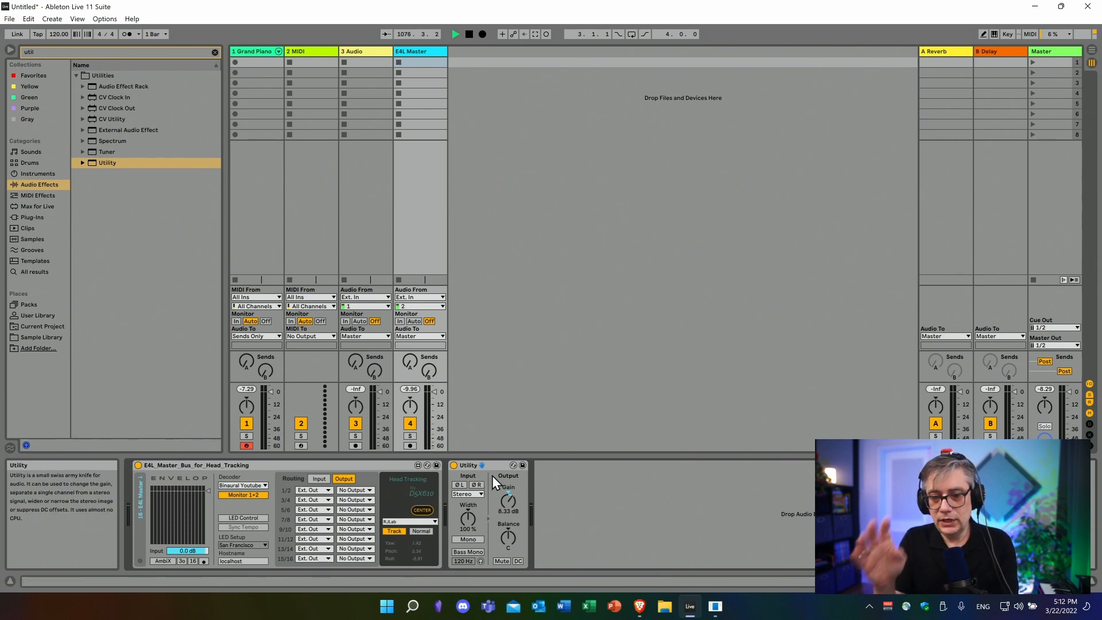
- On the Grand Piano track, swing the E4L Source Panner's azimuth round to the rear and return it to 0
{"action": "left_click", "coordinate": [249, 52]}
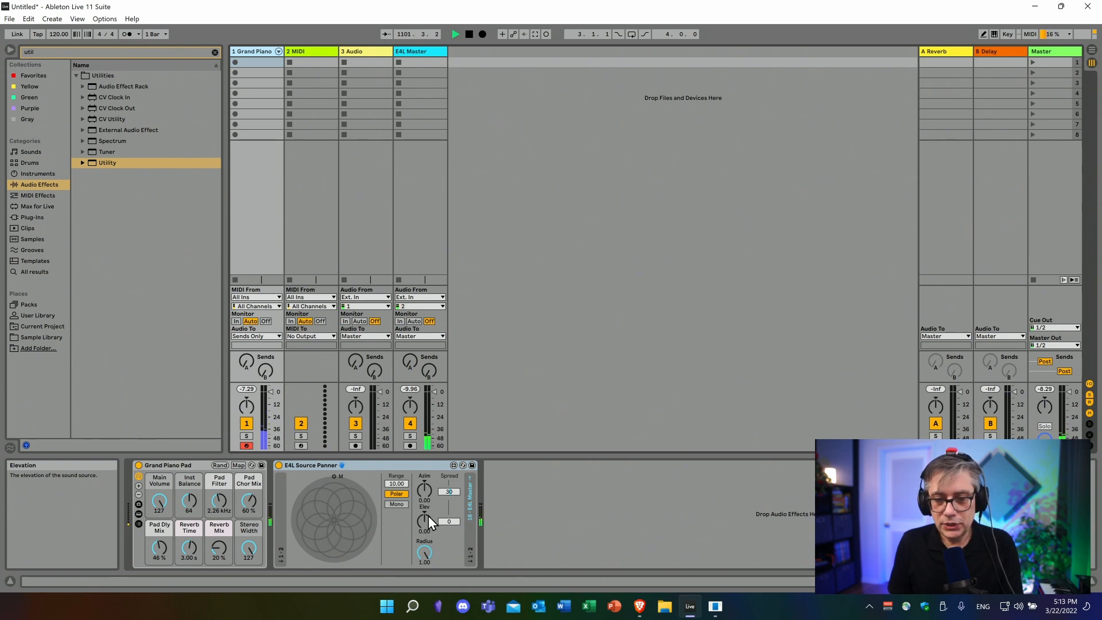
{"action": "mouse_move", "coordinate": [425, 489]}
{"action": "left_mouse_down"}
{"action": "mouse_move", "coordinate": [425, 462]}
{"action": "mouse_move", "coordinate": [424, 509]}
{"action": "mouse_move", "coordinate": [425, 450]}
{"action": "mouse_move", "coordinate": [424, 491]}
{"action": "left_mouse_up"}
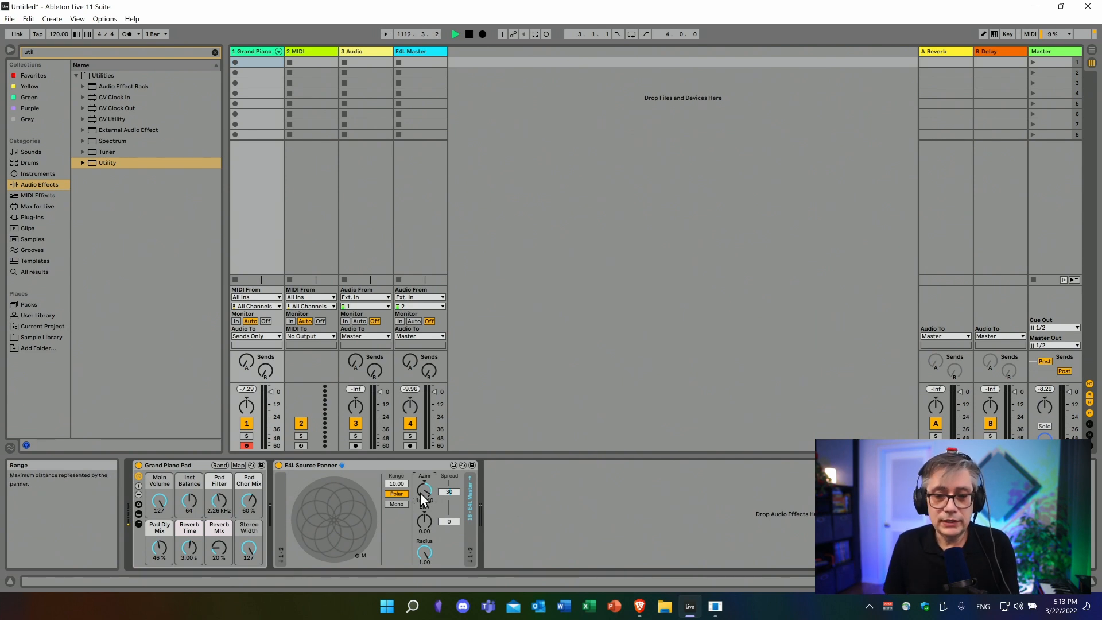
{"action": "left_click", "coordinate": [424, 483]}
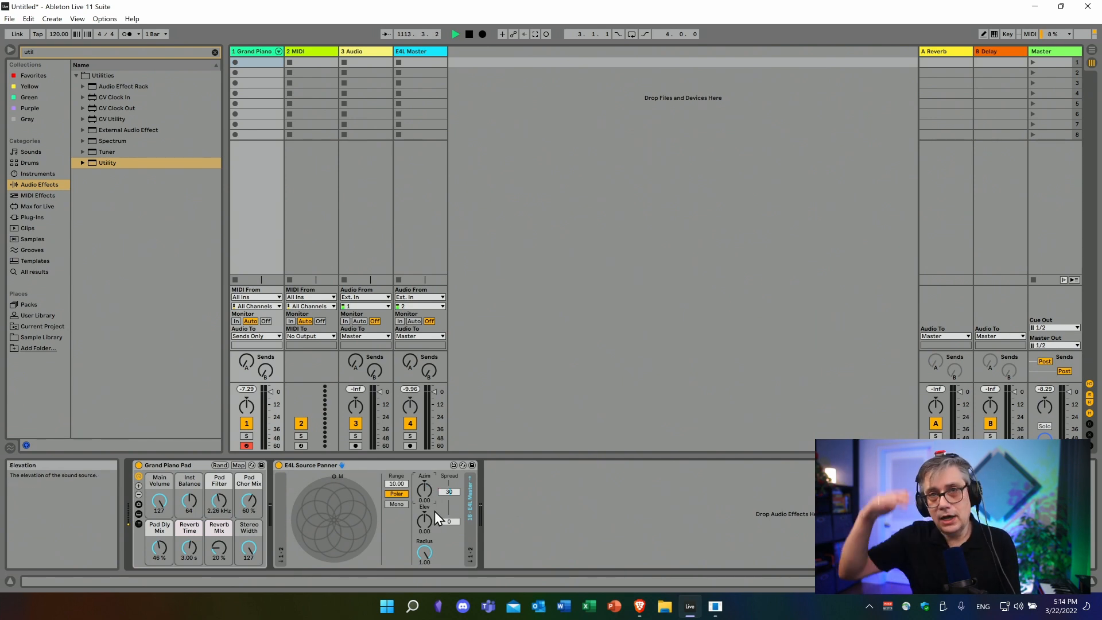
- Switch the Grand Piano's E4L Source Panner to XYZ mode, raise Z to about 0.46 and lower it to about -0.39
{"action": "left_click", "coordinate": [400, 494]}
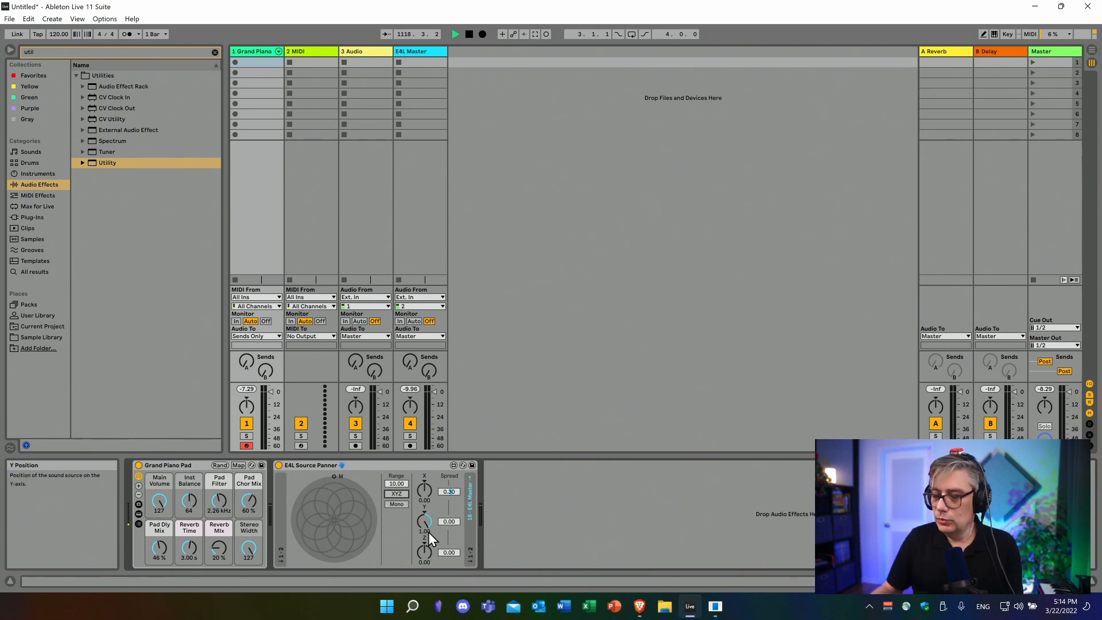
{"action": "left_click_drag", "start_coordinate": [424, 559], "coordinate": [424, 537]}
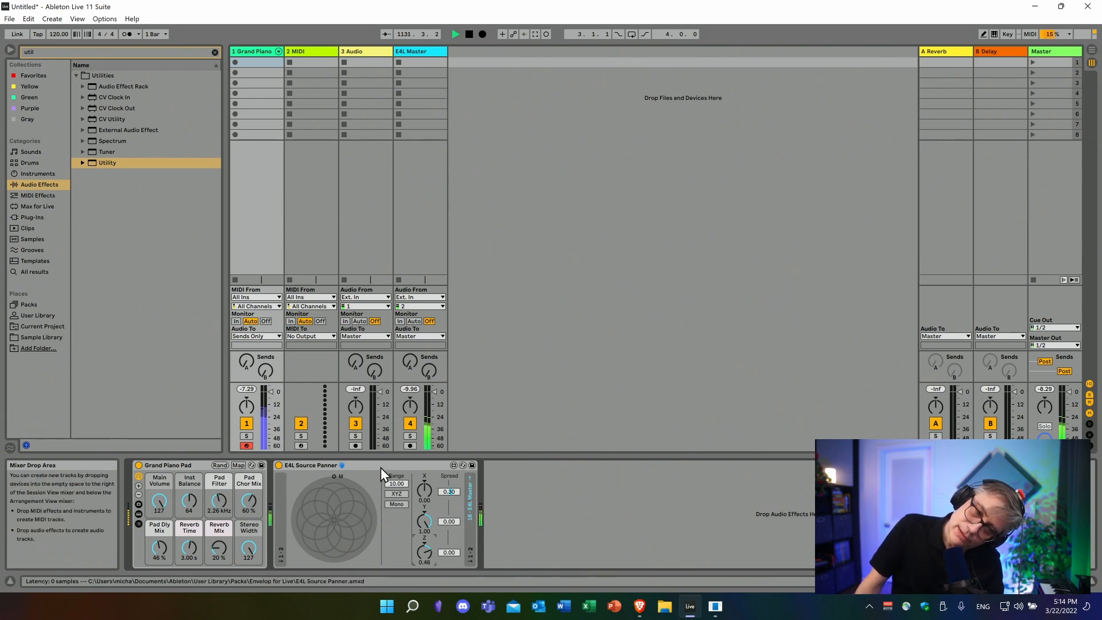
{"action": "mouse_move", "coordinate": [424, 554]}
{"action": "left_mouse_down"}
{"action": "mouse_move", "coordinate": [424, 602]}
{"action": "mouse_move", "coordinate": [426, 543]}
{"action": "left_mouse_up"}
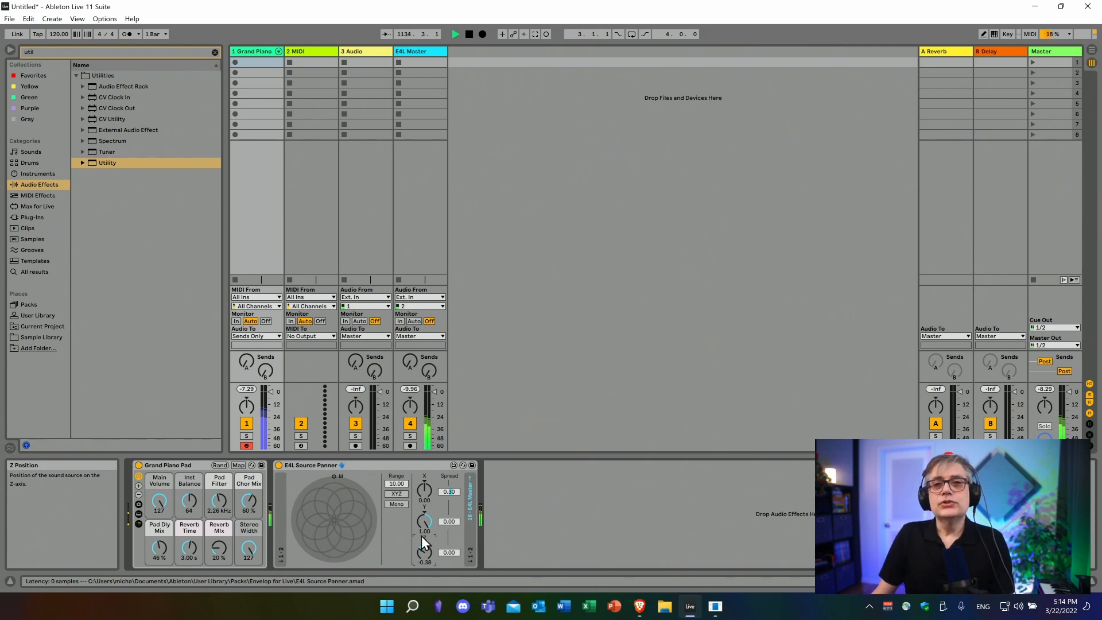